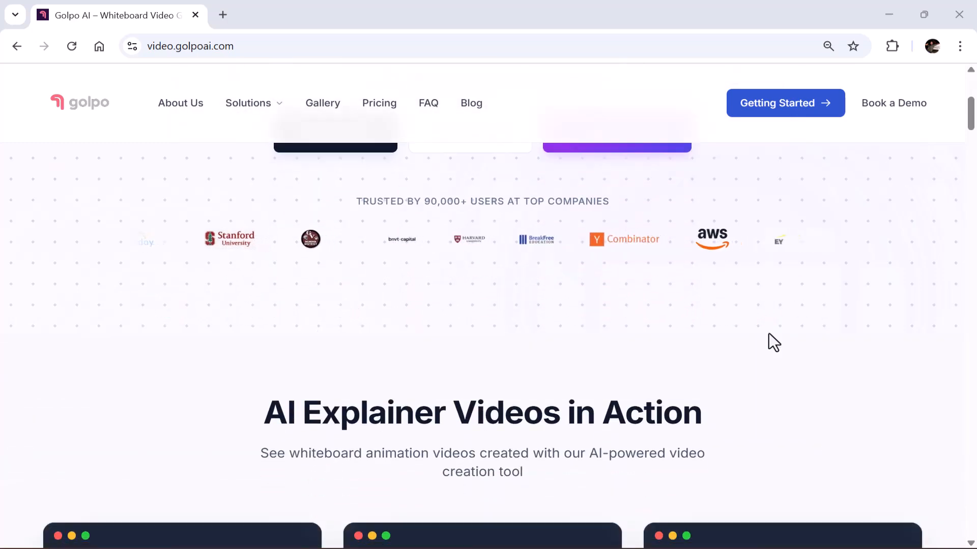
Look through the landing page's sample videos, feature descriptions, audience solutions and the three-step video creation overview
{"action": "scroll", "coordinate": [768, 334], "scroll_direction": "down", "scroll_amount": 3}
{"action": "scroll", "coordinate": [768, 333], "scroll_direction": "down", "scroll_amount": 1}
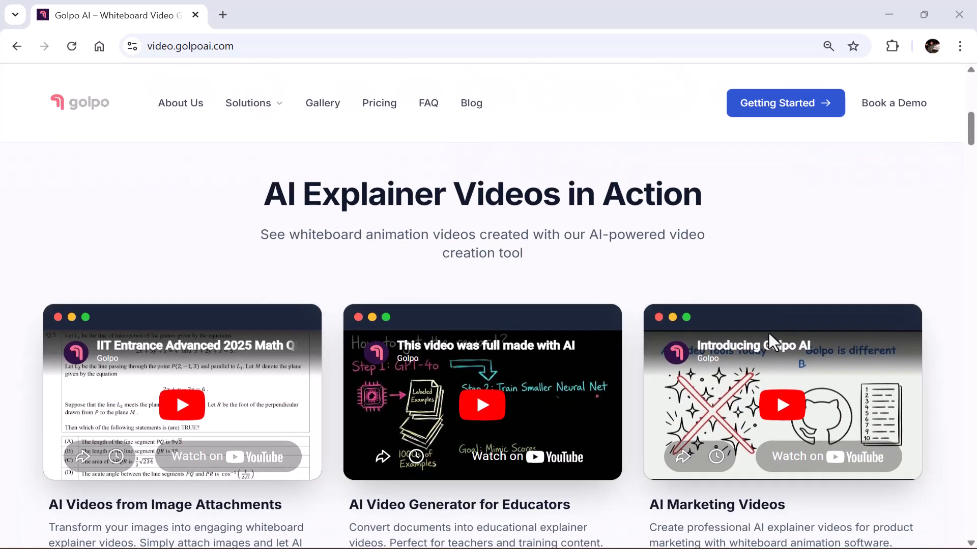
{"action": "scroll", "coordinate": [768, 333], "scroll_direction": "down", "scroll_amount": 4}
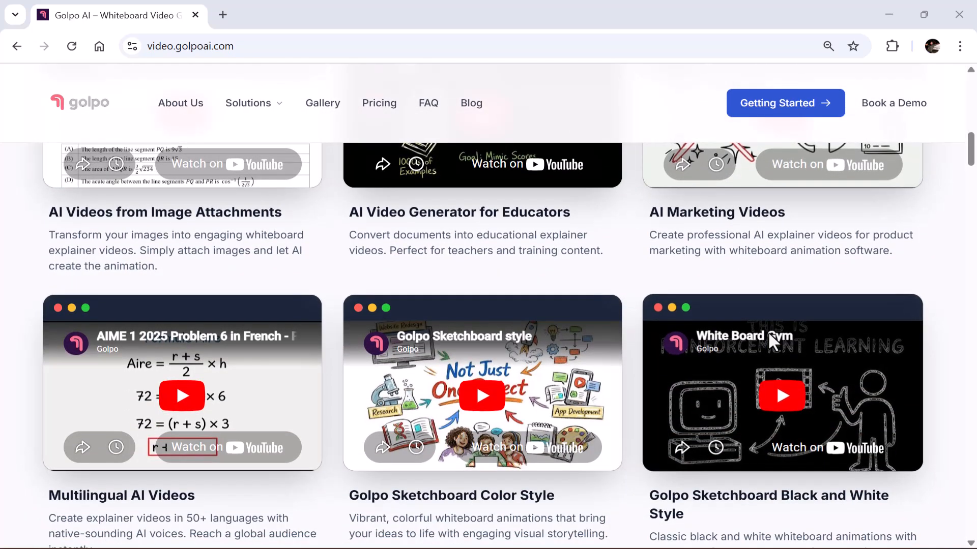
{"action": "scroll", "coordinate": [767, 332], "scroll_direction": "down", "scroll_amount": 1}
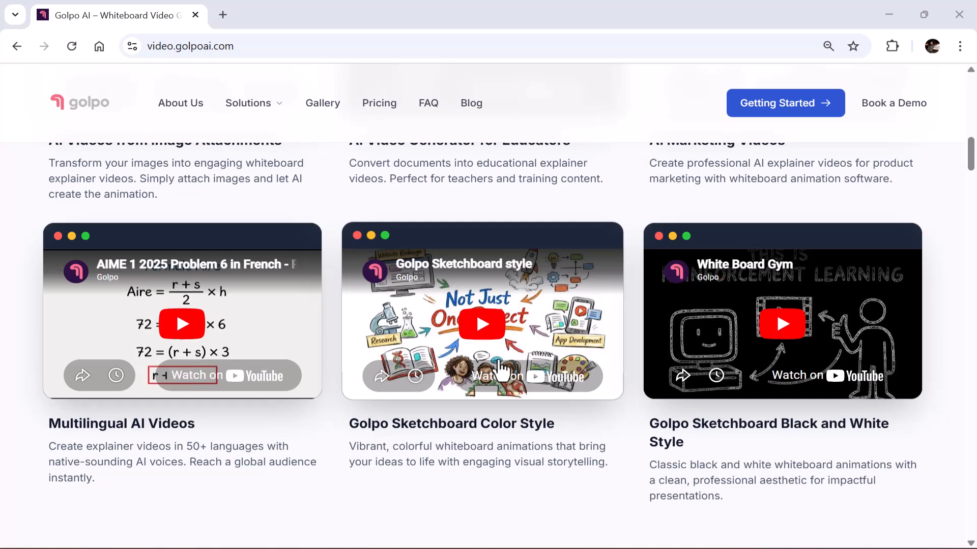
{"action": "scroll", "coordinate": [500, 369], "scroll_direction": "down", "scroll_amount": 9}
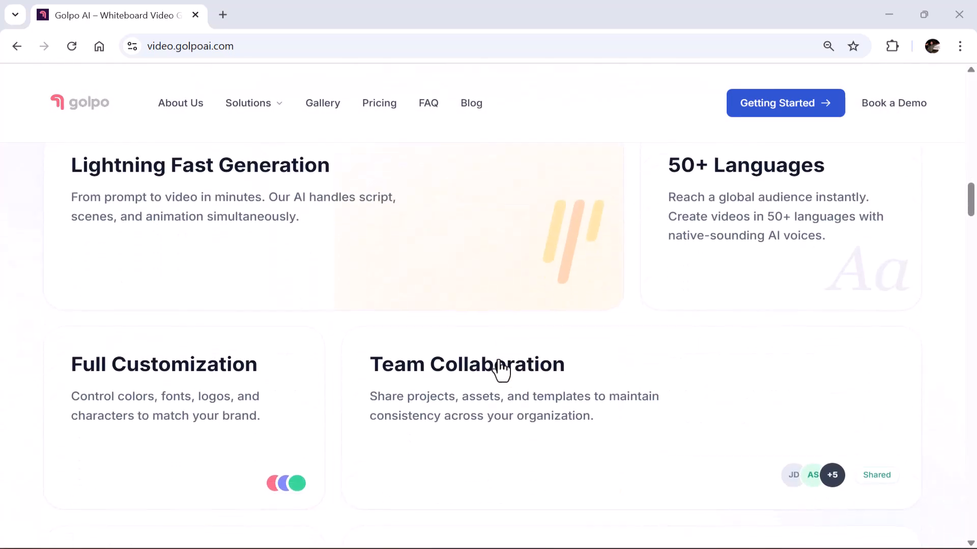
{"action": "scroll", "coordinate": [502, 370], "scroll_direction": "down", "scroll_amount": 10}
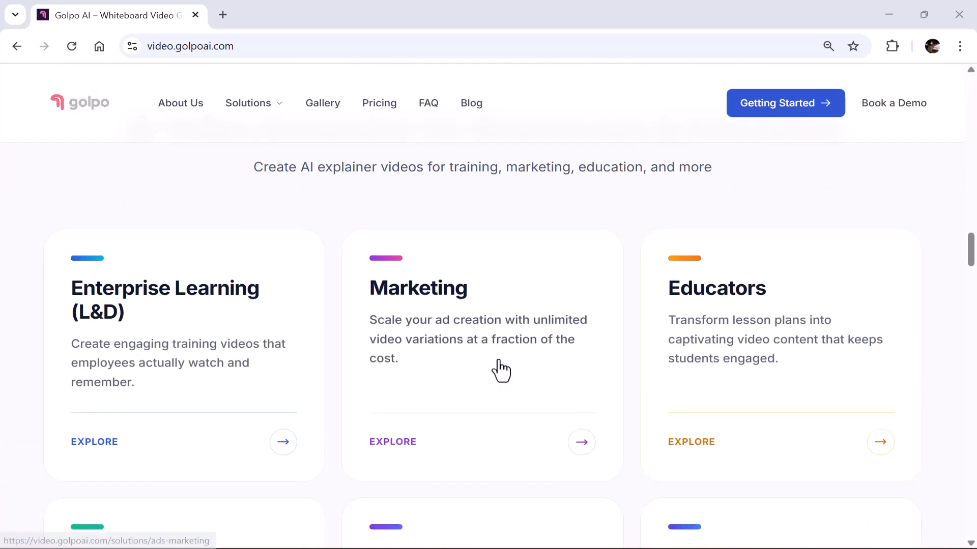
{"action": "scroll", "coordinate": [500, 370], "scroll_direction": "down", "scroll_amount": 12}
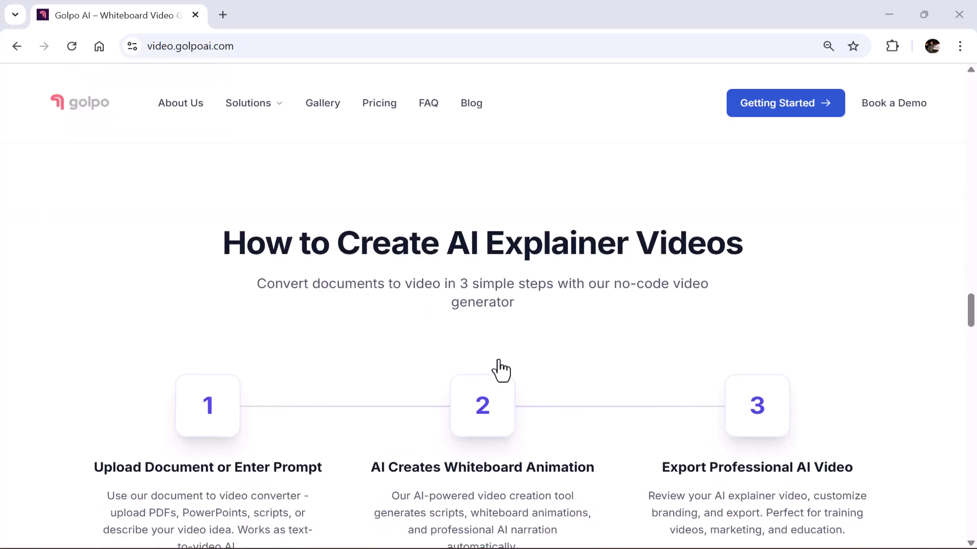
{"action": "scroll", "coordinate": [500, 370], "scroll_direction": "down", "scroll_amount": 2}
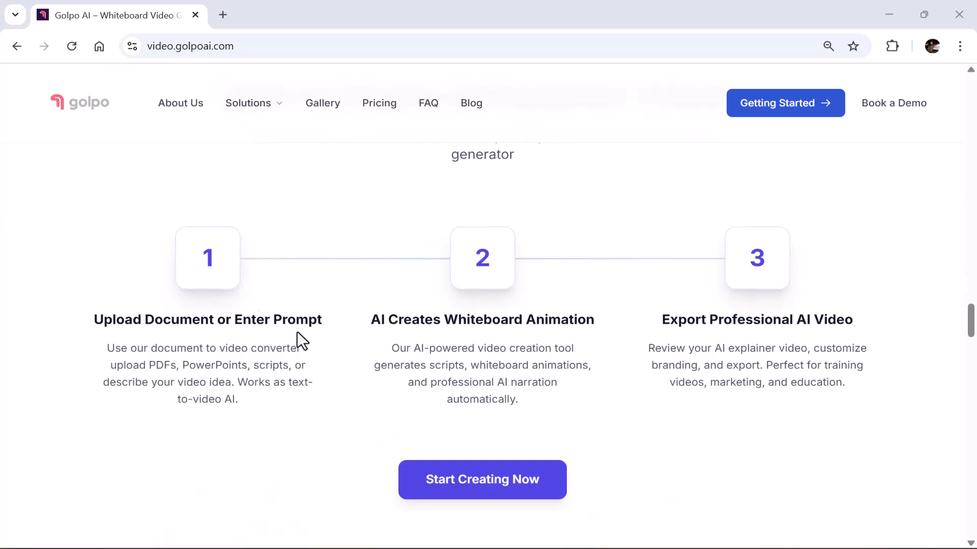
{"action": "scroll", "coordinate": [512, 349], "scroll_direction": "up", "scroll_amount": 10}
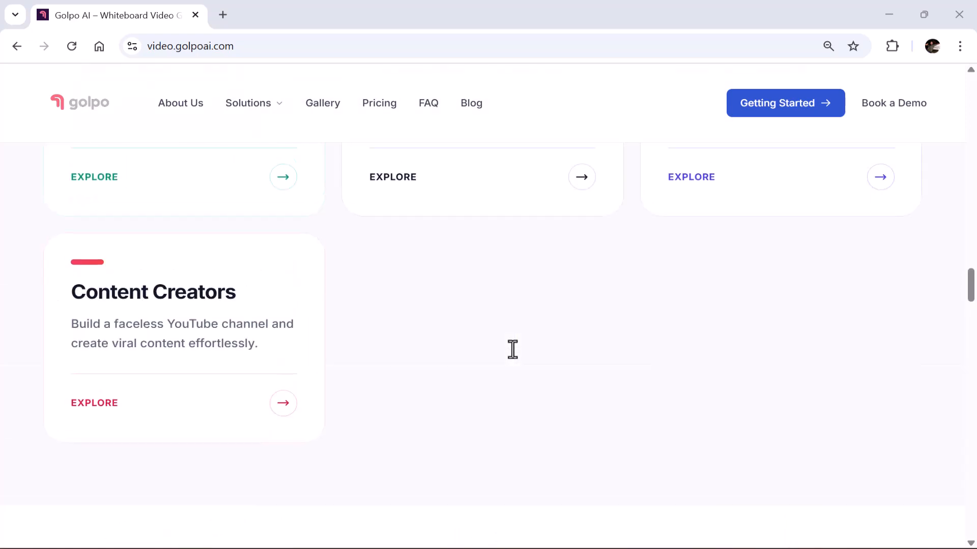
{"action": "scroll", "coordinate": [513, 349], "scroll_direction": "up", "scroll_amount": 12}
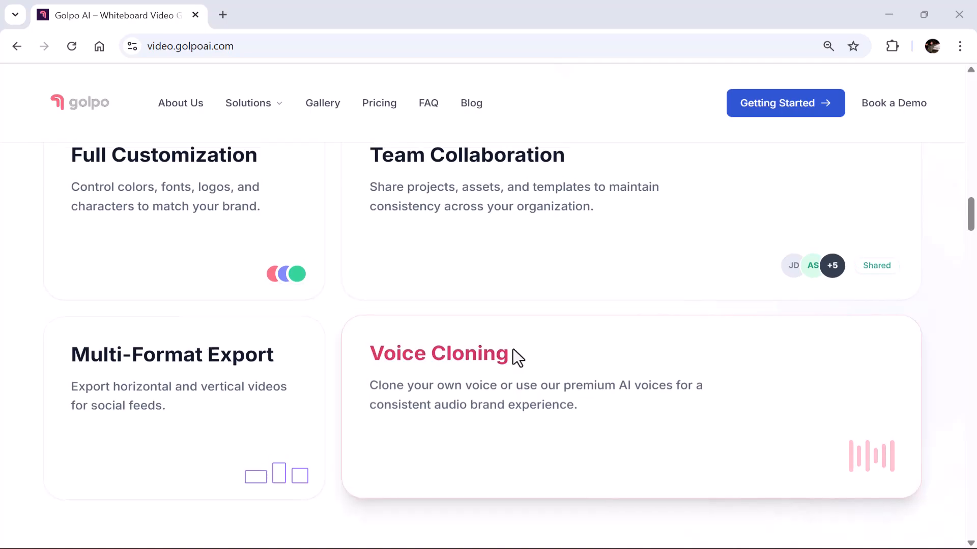
{"action": "scroll", "coordinate": [513, 349], "scroll_direction": "up", "scroll_amount": 3}
{"action": "scroll", "coordinate": [513, 348], "scroll_direction": "up", "scroll_amount": 8}
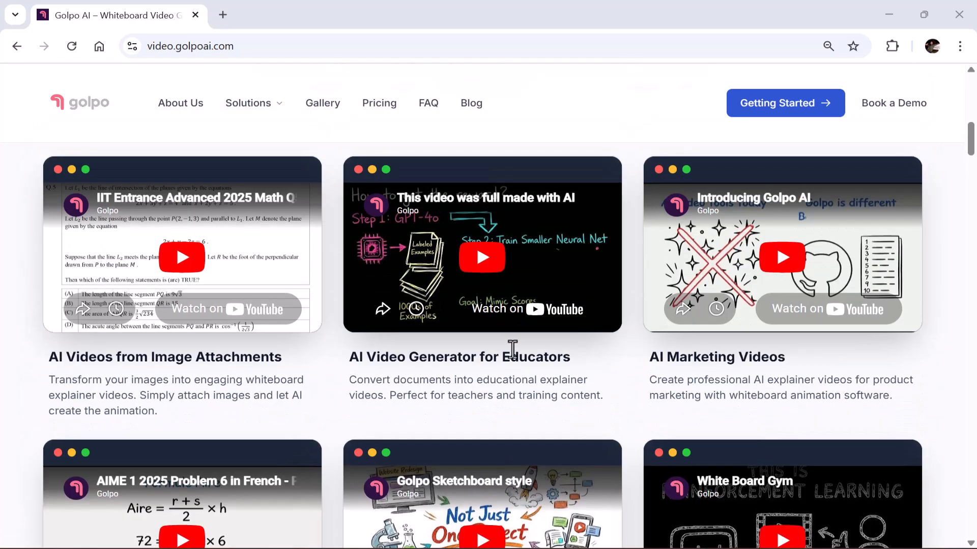
{"action": "scroll", "coordinate": [513, 349], "scroll_direction": "up", "scroll_amount": 10}
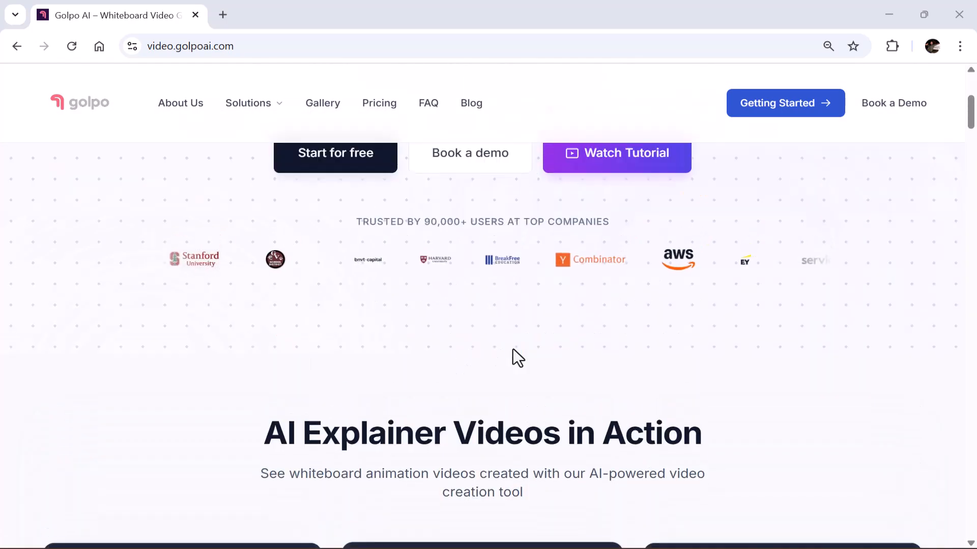
Browse the AI Explainer Videos in Action samples and play the "AI Video Generator for Educators" example
{"action": "scroll", "coordinate": [447, 375], "scroll_direction": "down", "scroll_amount": 10}
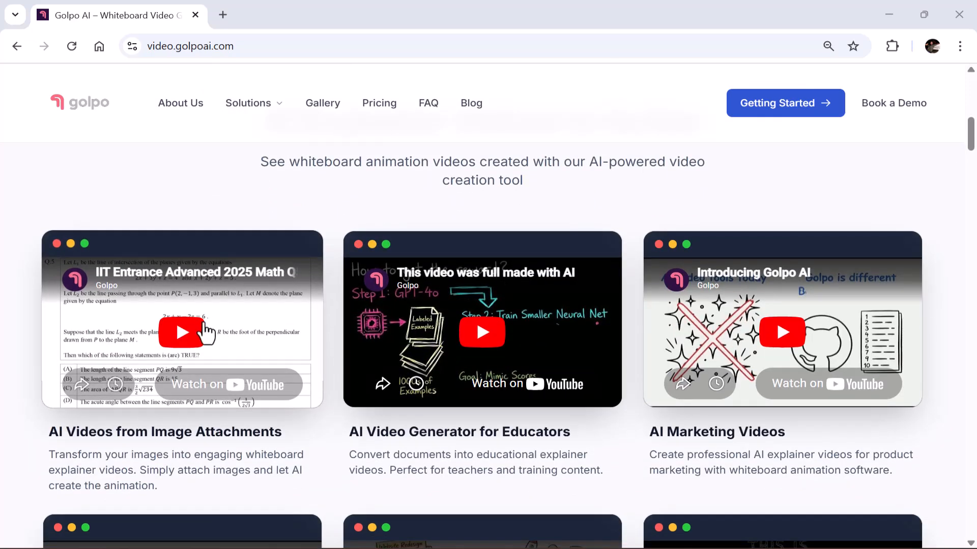
{"action": "scroll", "coordinate": [346, 356], "scroll_direction": "down", "scroll_amount": 4}
{"action": "scroll", "coordinate": [365, 358], "scroll_direction": "down", "scroll_amount": 3}
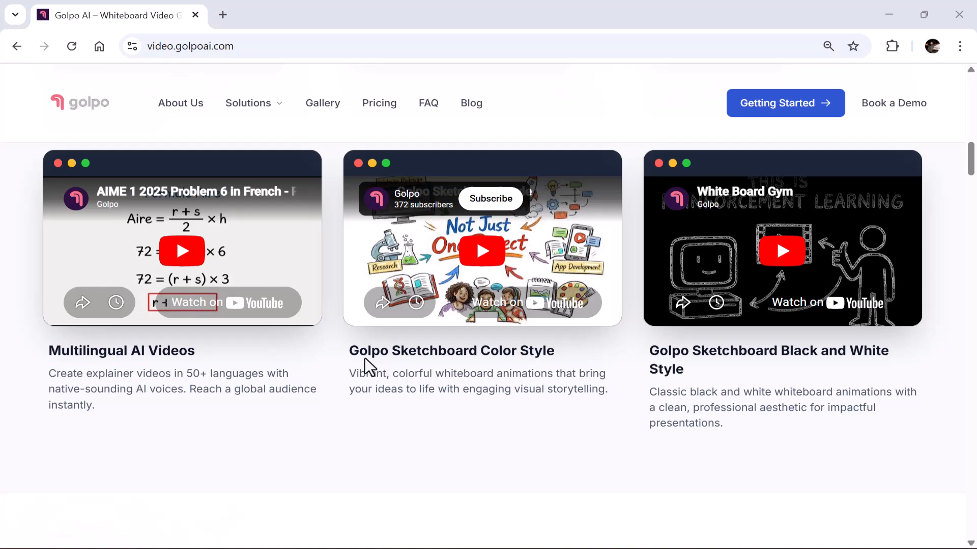
{"action": "scroll", "coordinate": [364, 359], "scroll_direction": "up", "scroll_amount": 7}
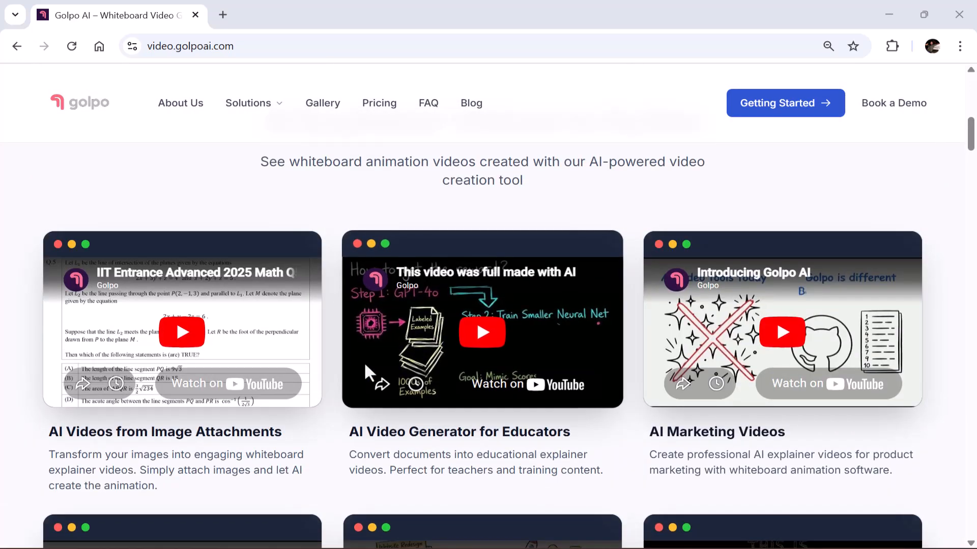
{"action": "left_click", "coordinate": [481, 336]}
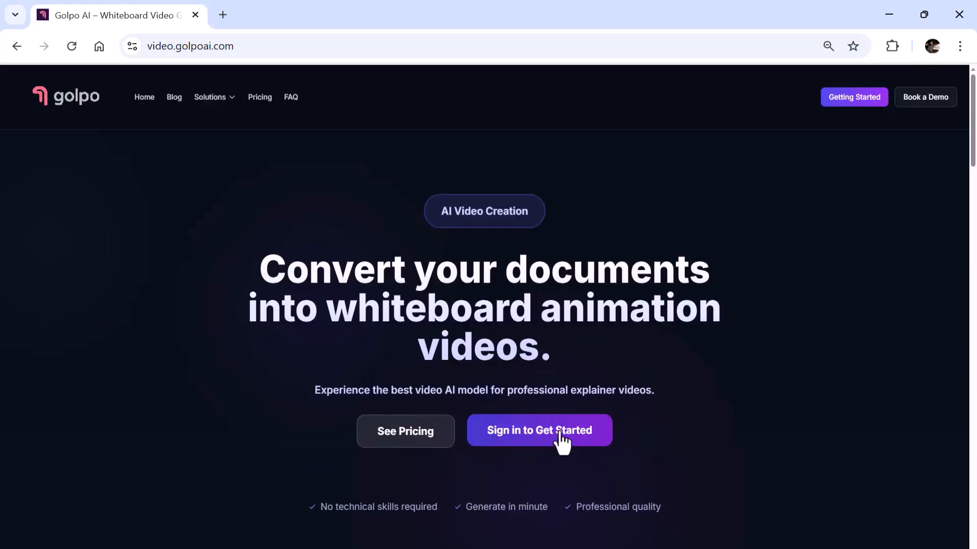
Open the video creator and enter the prompt "Create a three-minute whiteboard video explaining why most people struggle to save money, using everyday examples and simple visuals."
{"action": "left_click", "coordinate": [557, 433]}
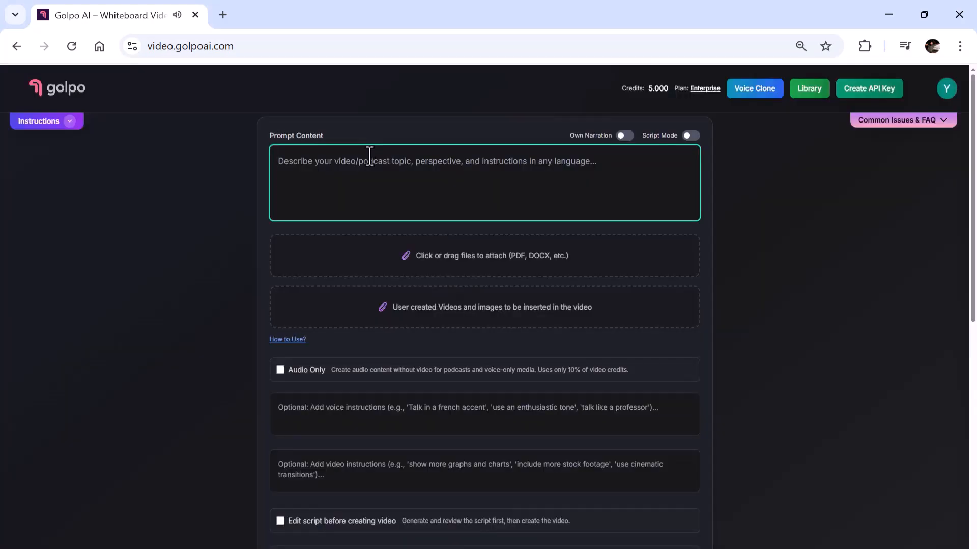
{"action": "type", "text": "Create a three-minute whiteboard video explaining why most people struggle to save money, using everyday examples and simple visuals."}
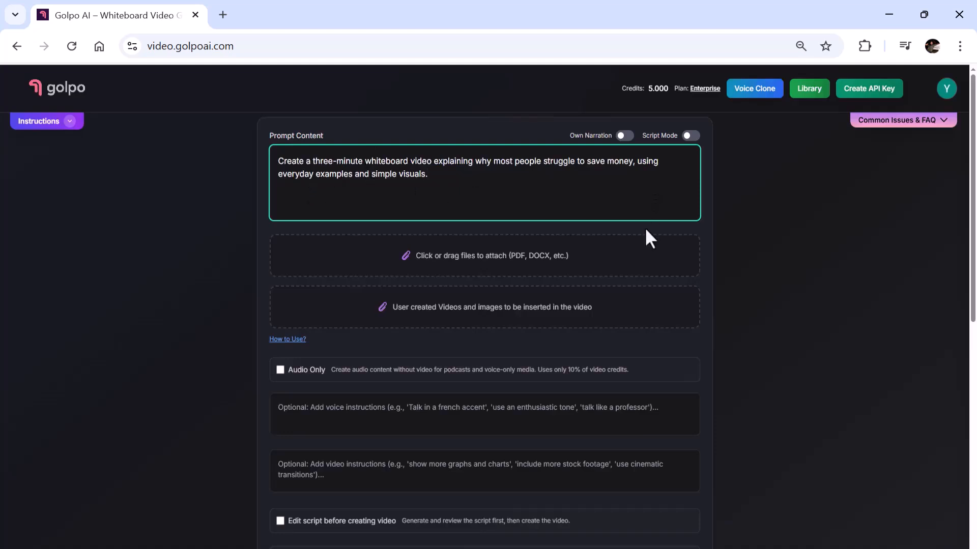
{"action": "scroll", "coordinate": [645, 235], "scroll_direction": "down", "scroll_amount": 2}
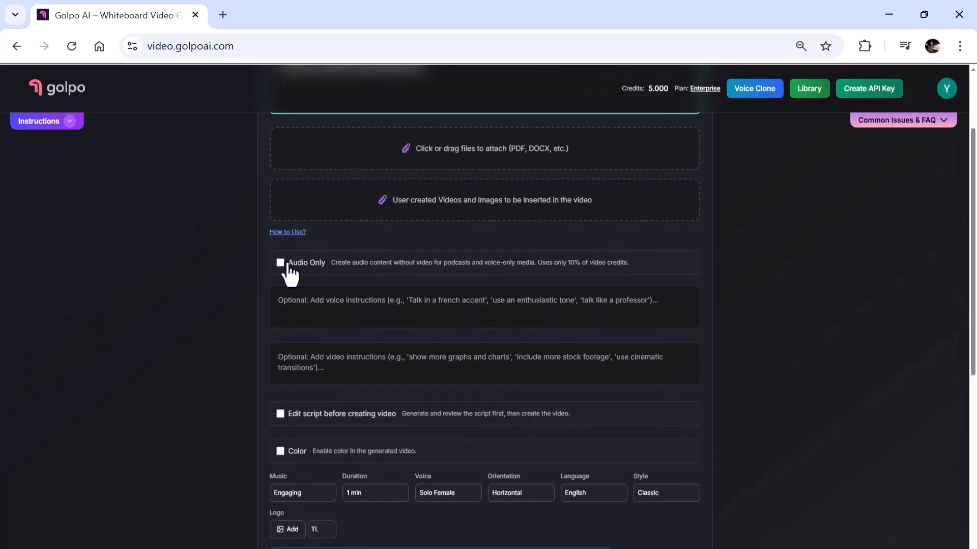
{"action": "scroll", "coordinate": [316, 275], "scroll_direction": "up", "scroll_amount": 2}
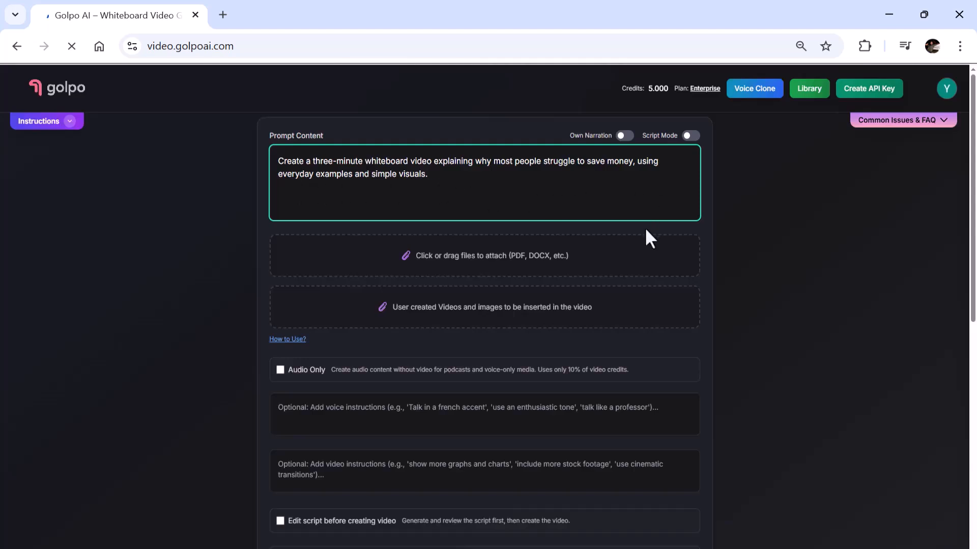
Enter the voice instructions "you can request a friendly and conversational voice, as if someone is explaining an idea to a friend."
{"action": "scroll", "coordinate": [645, 228], "scroll_direction": "down", "scroll_amount": 2}
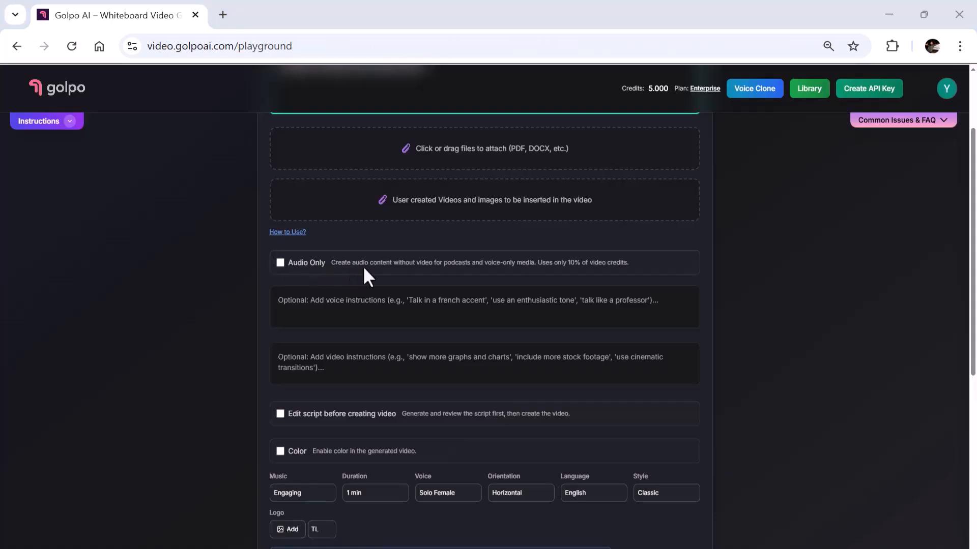
{"action": "left_click", "coordinate": [360, 313]}
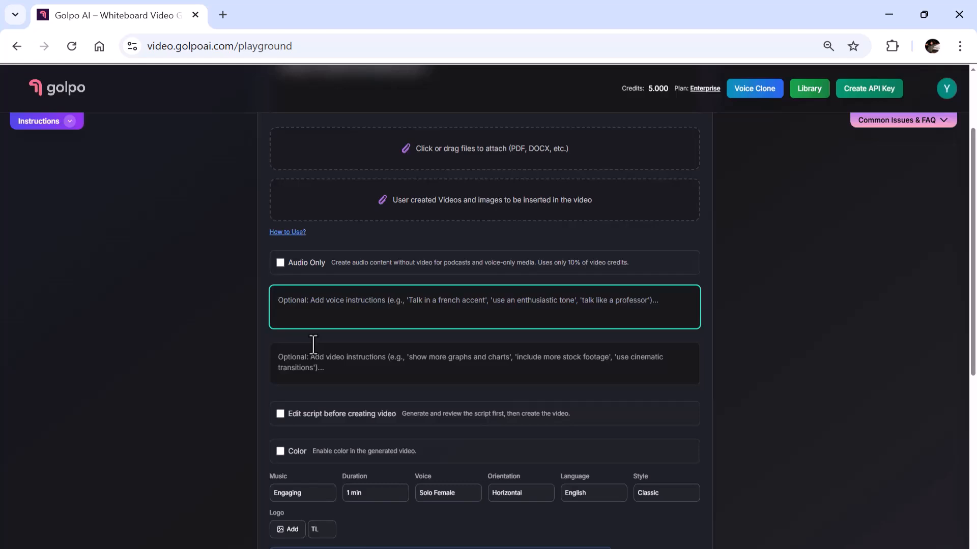
{"action": "type", "text": "you can request a friendly and conversational voice, as if someone is explaining an idea to a friend."}
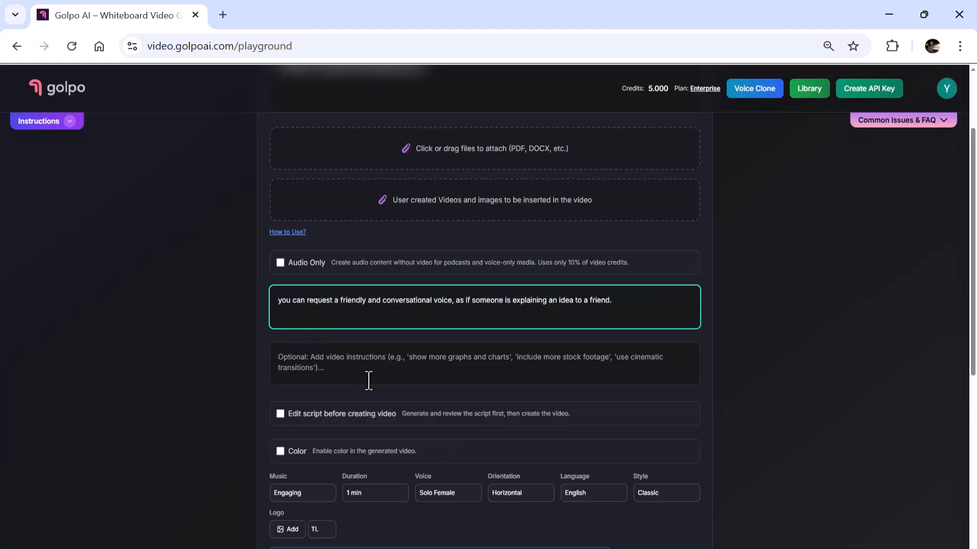
Enter the video instructions "visually highlight key moments or mistakes people usually make."
{"action": "left_click", "coordinate": [408, 345]}
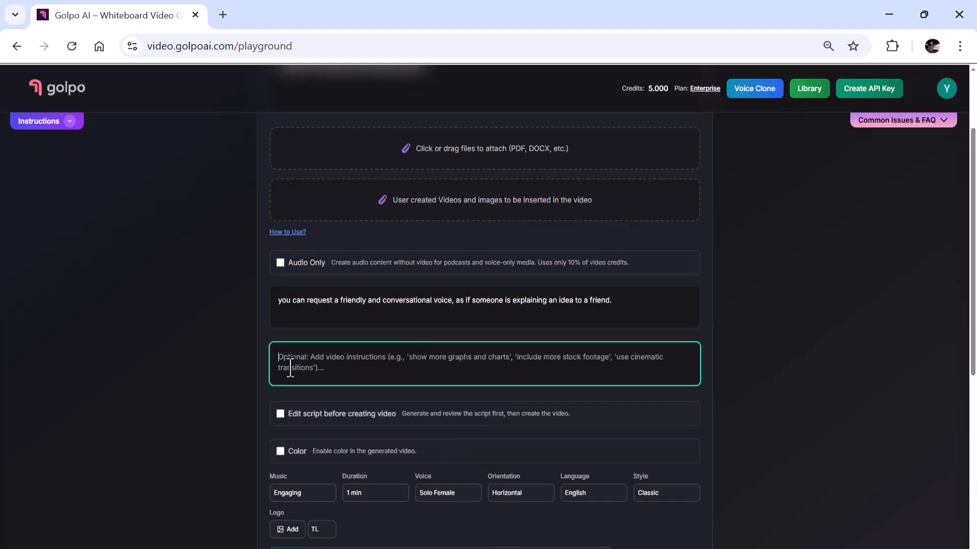
{"action": "type", "text": "visually highlight key moments or mistakes people usually make."}
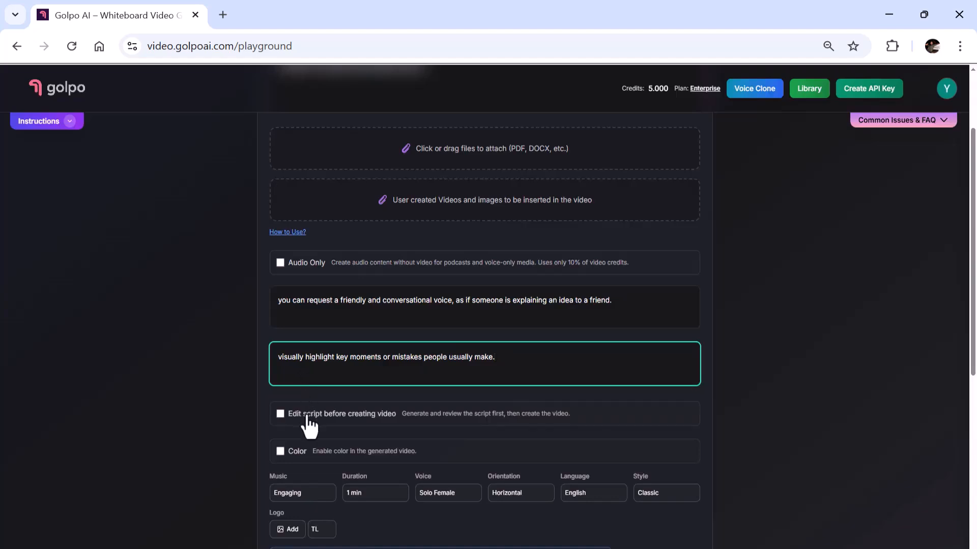
Enable script editing before video creation and turn on color for the generated video
{"action": "left_click", "coordinate": [280, 412]}
{"action": "scroll", "coordinate": [290, 443], "scroll_direction": "down", "scroll_amount": 2}
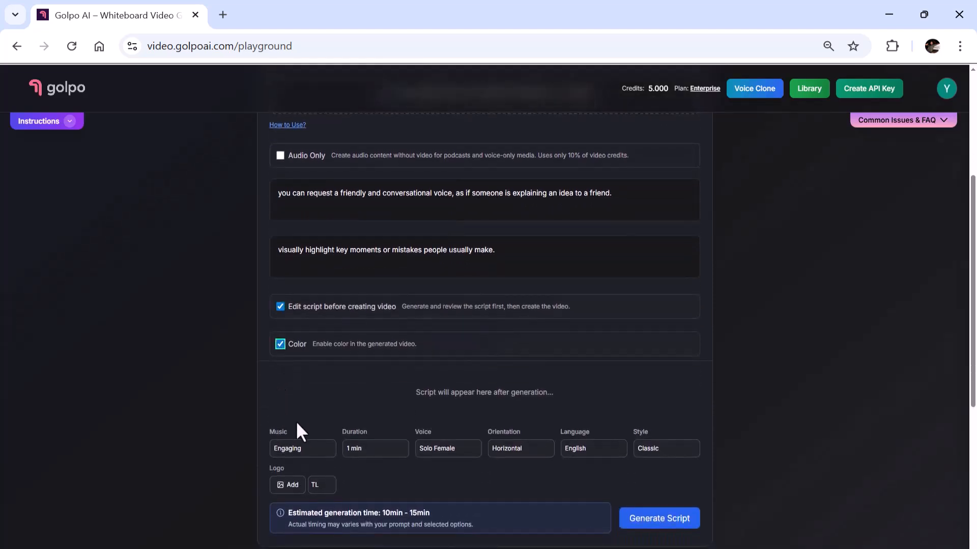
{"action": "scroll", "coordinate": [317, 445], "scroll_direction": "down", "scroll_amount": 1}
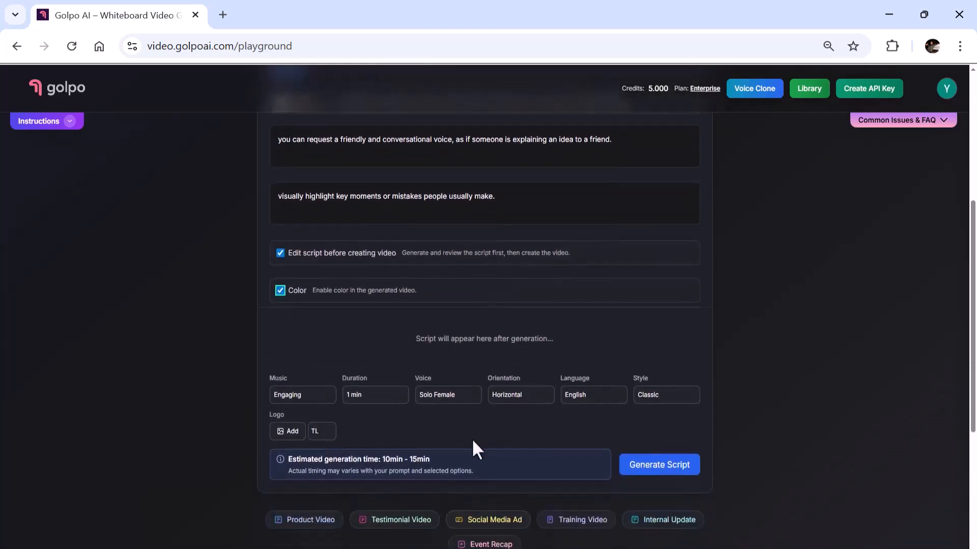
Check the available orientation and duration options and generate the video script
{"action": "left_click", "coordinate": [509, 400]}
{"action": "left_click", "coordinate": [509, 399]}
{"action": "left_click", "coordinate": [378, 396]}
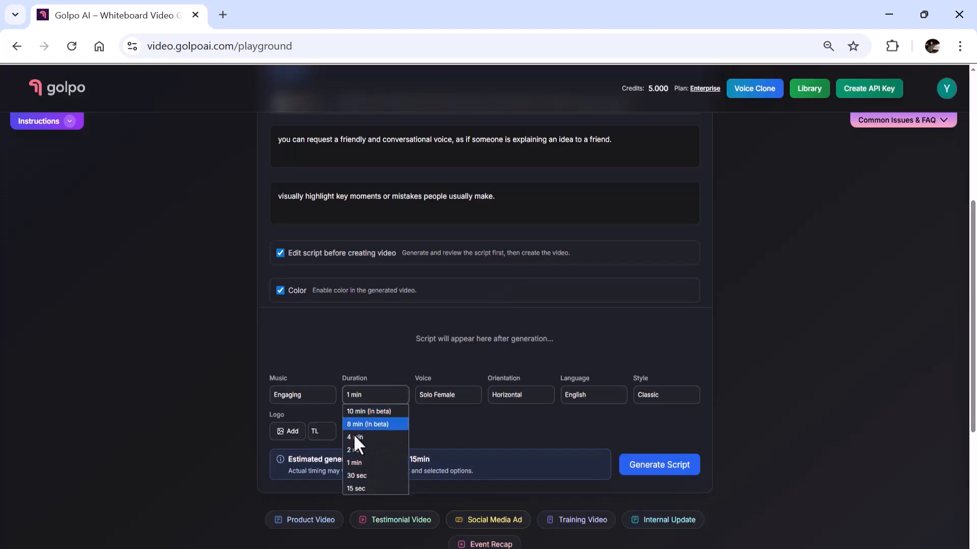
{"action": "left_click", "coordinate": [251, 423]}
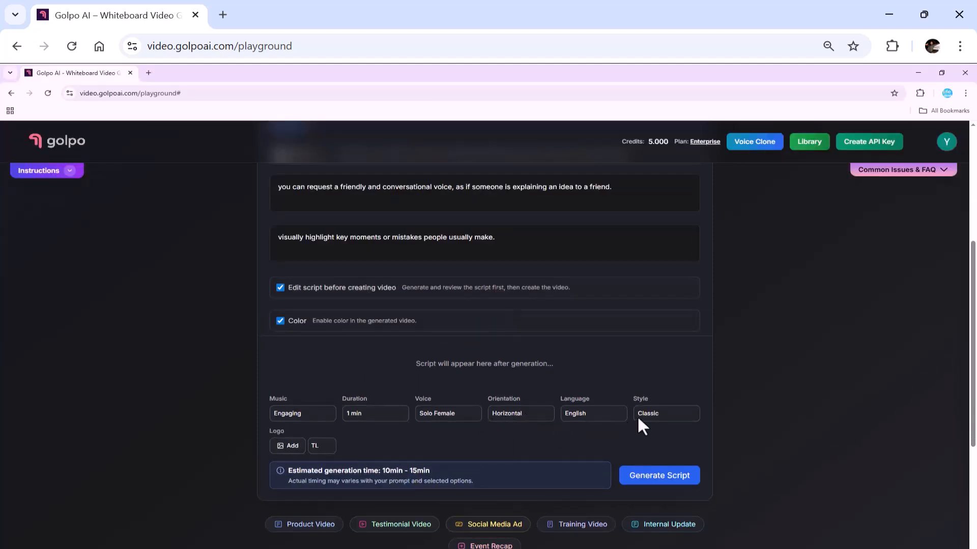
{"action": "left_click", "coordinate": [647, 478]}
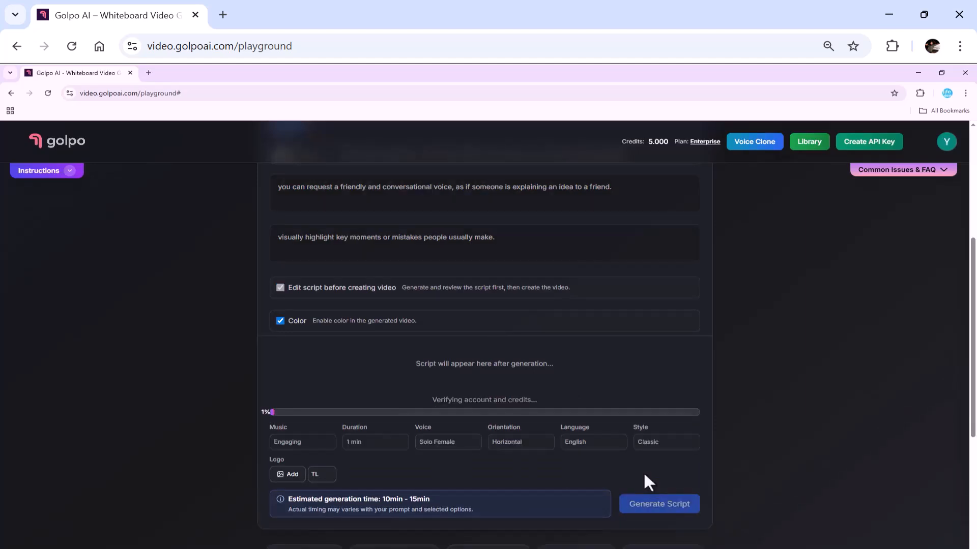